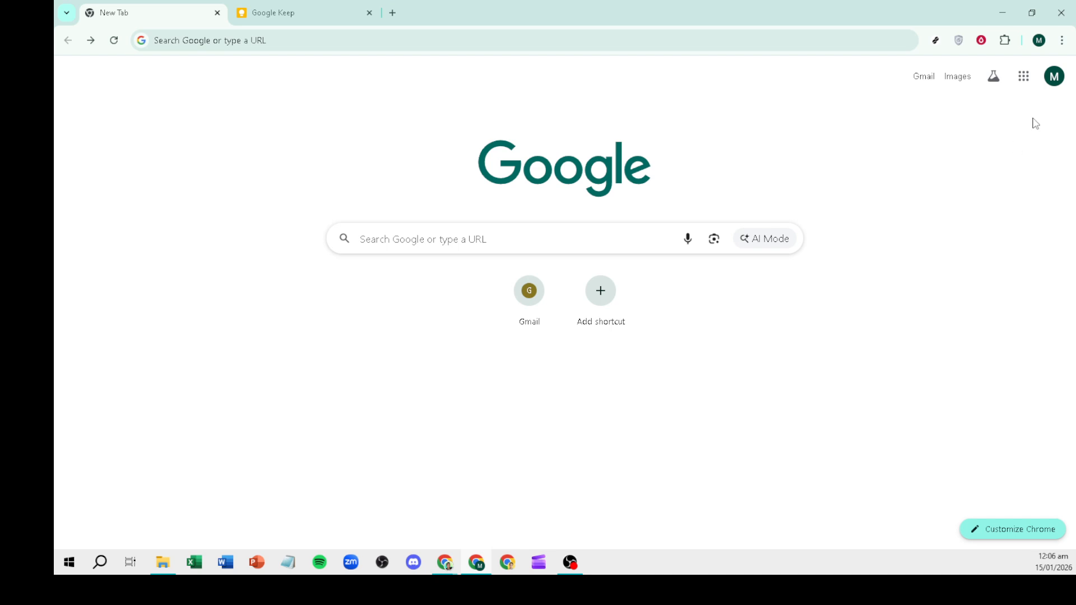
Step: Open Google Keep from the Google apps grid in Chrome
left_click(1021, 77)
scroll(981, 235, "down", 3)
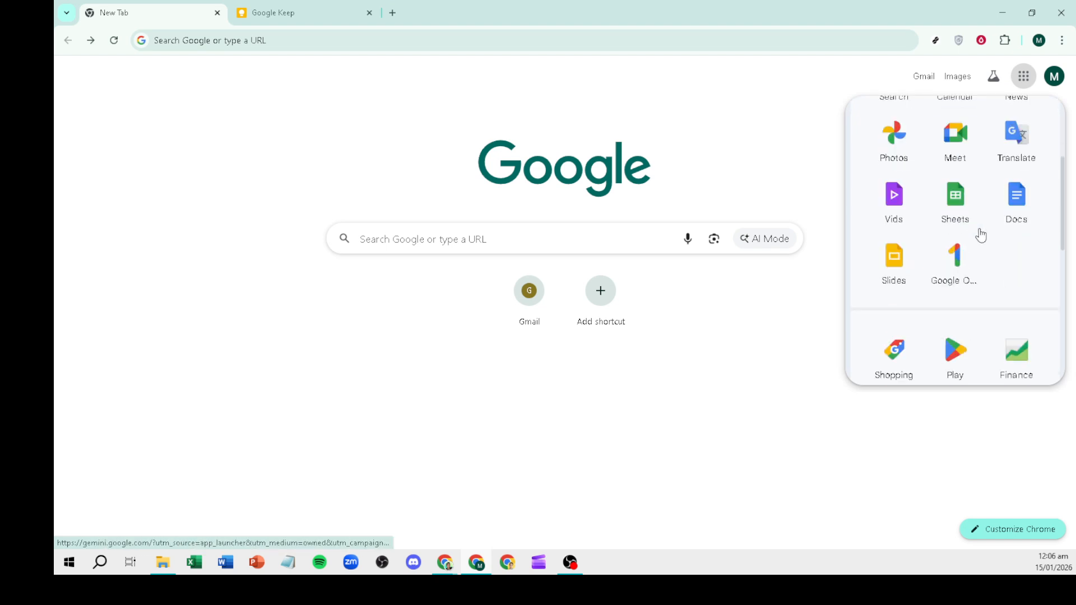
scroll(894, 278, "down", 2)
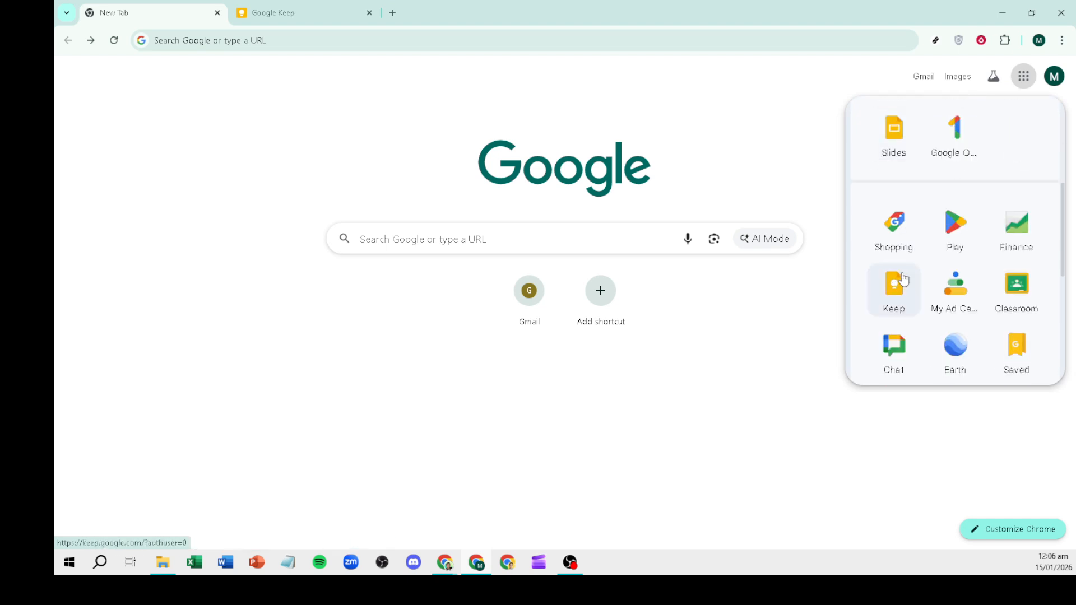
left_click(901, 308)
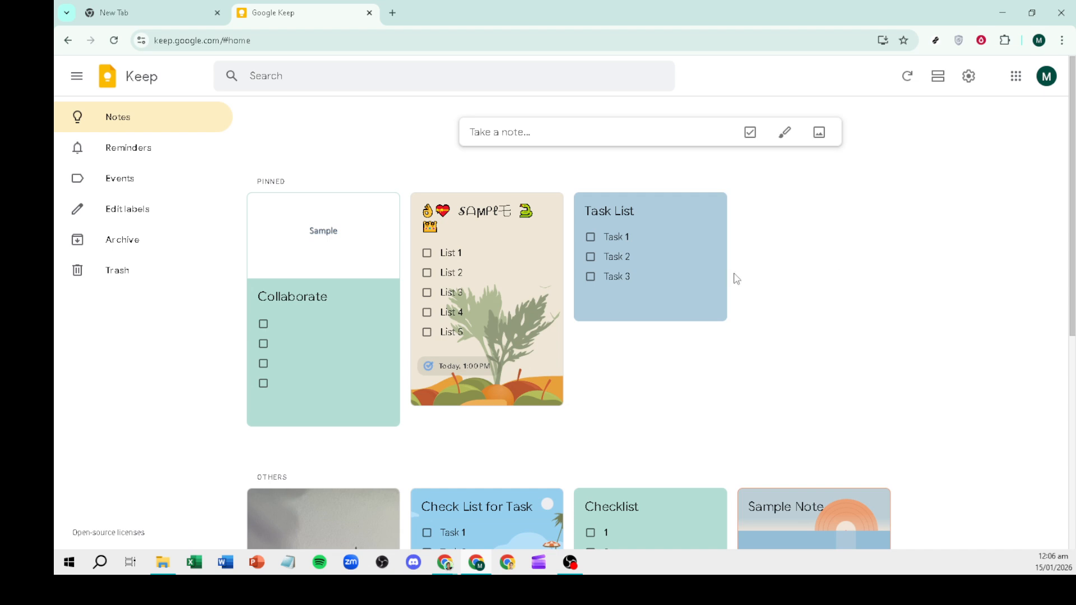
Step: Start a new note titled 'Lesson Plan'
mouse_move(595, 198)
left_click(491, 134)
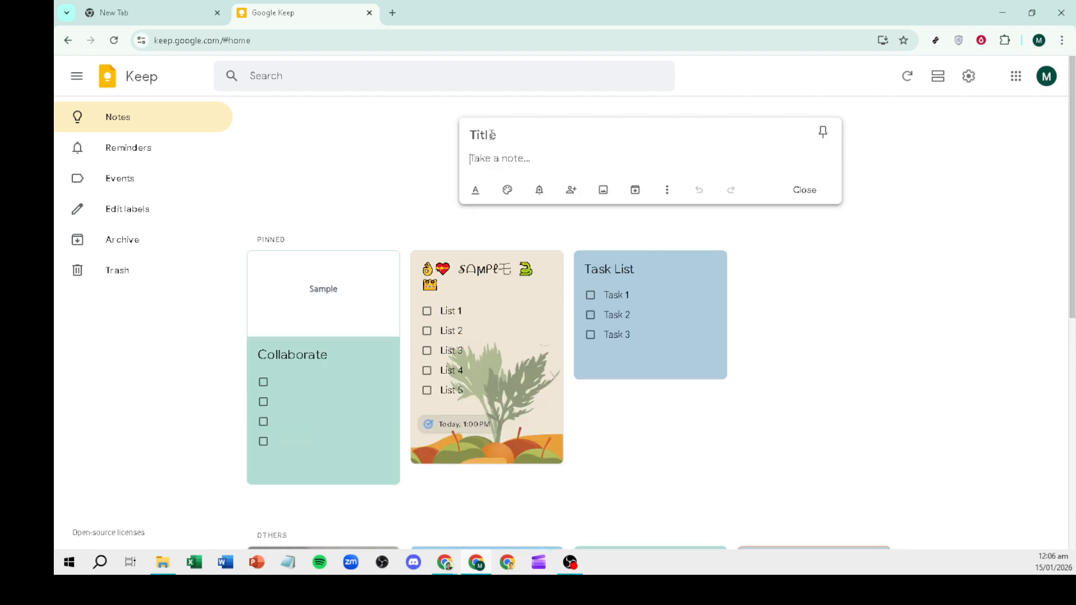
left_click(491, 135)
type("Lesson Plan")
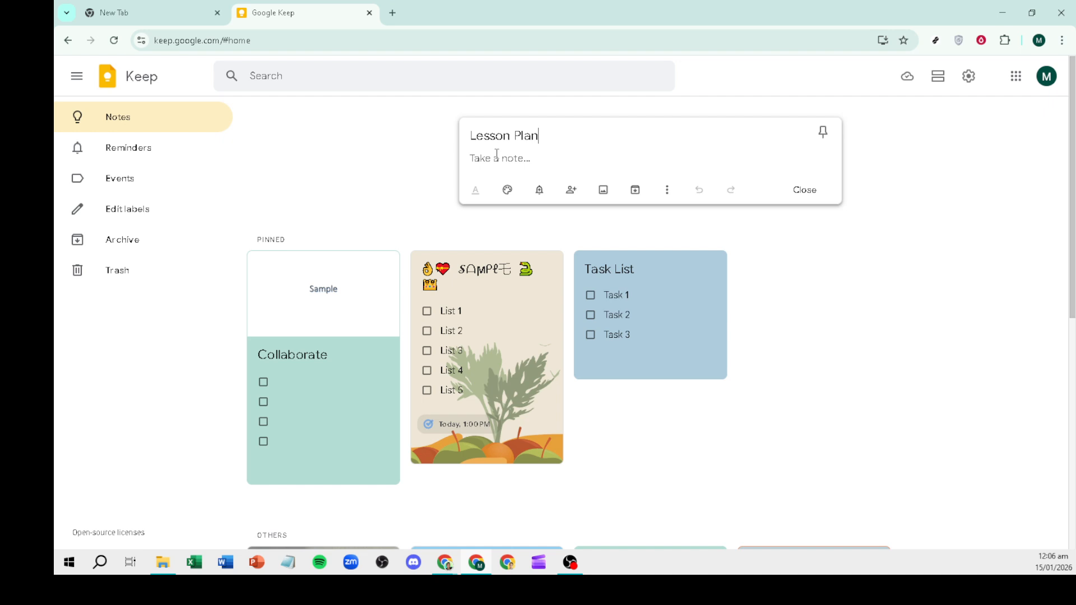
Step: Turn the note's body into a checklist with Show checkboxes
left_click(496, 155)
left_click(667, 190)
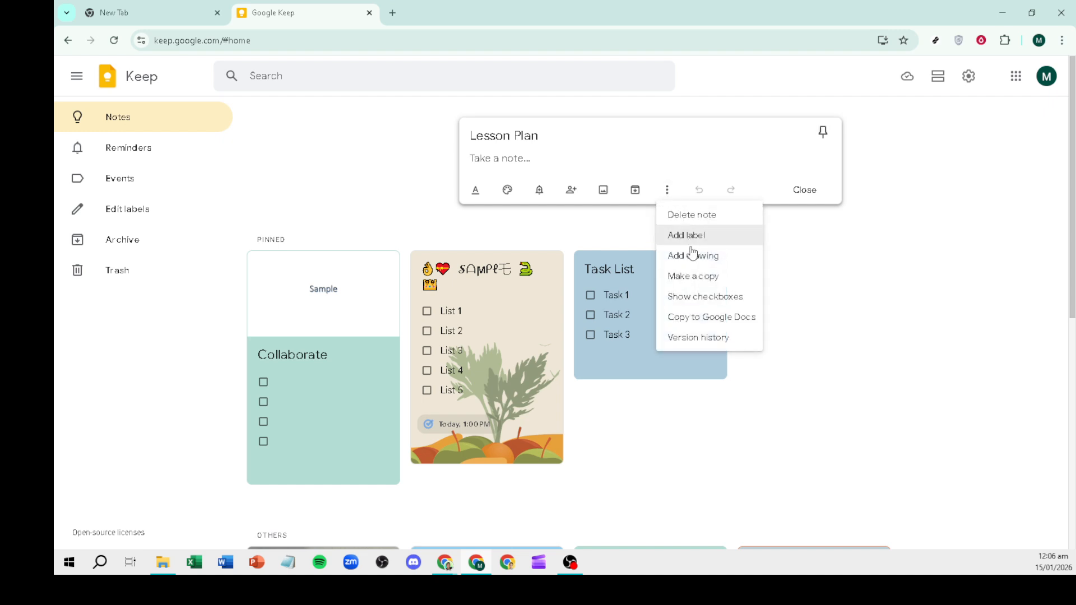
left_click(706, 298)
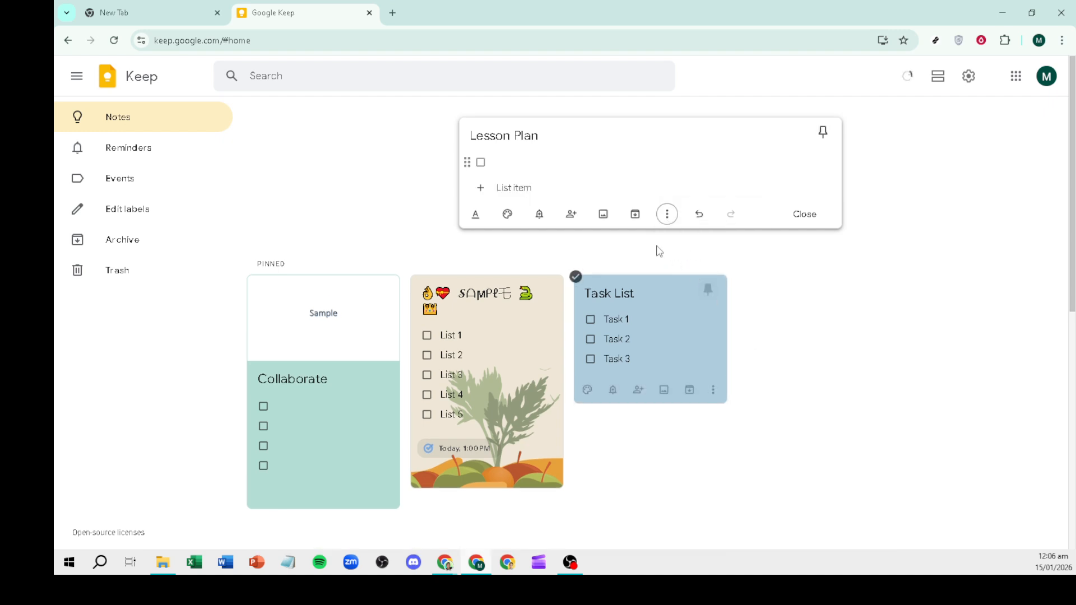
Step: Enter the checklist items 'Leeson 1', 'Lesson 2', 'Lesson 3' and 'Lesson 4'
left_click(511, 158)
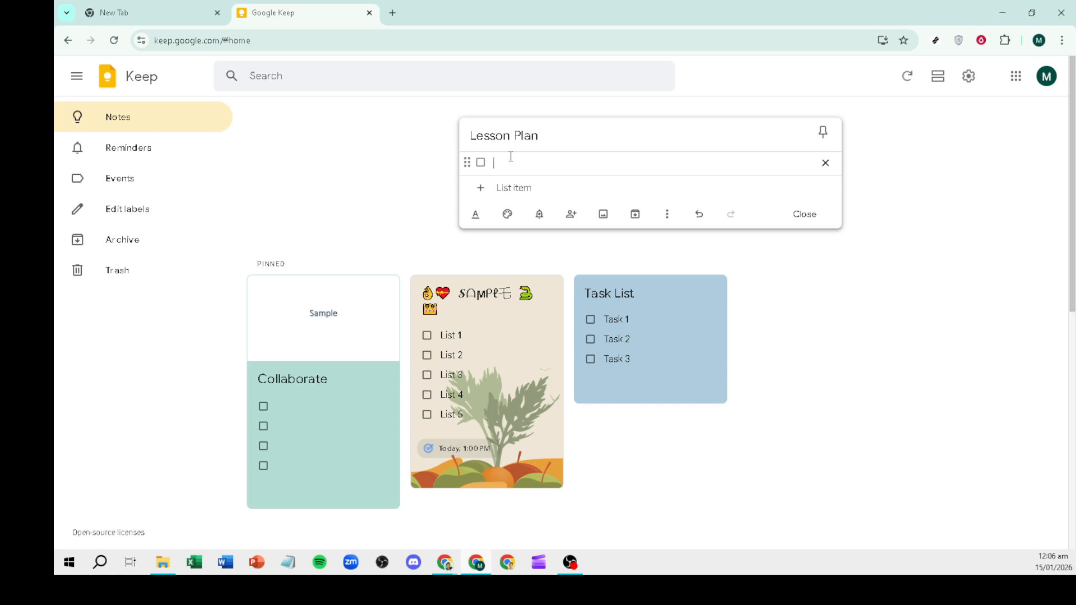
type("Leeson 1")
key("Return")
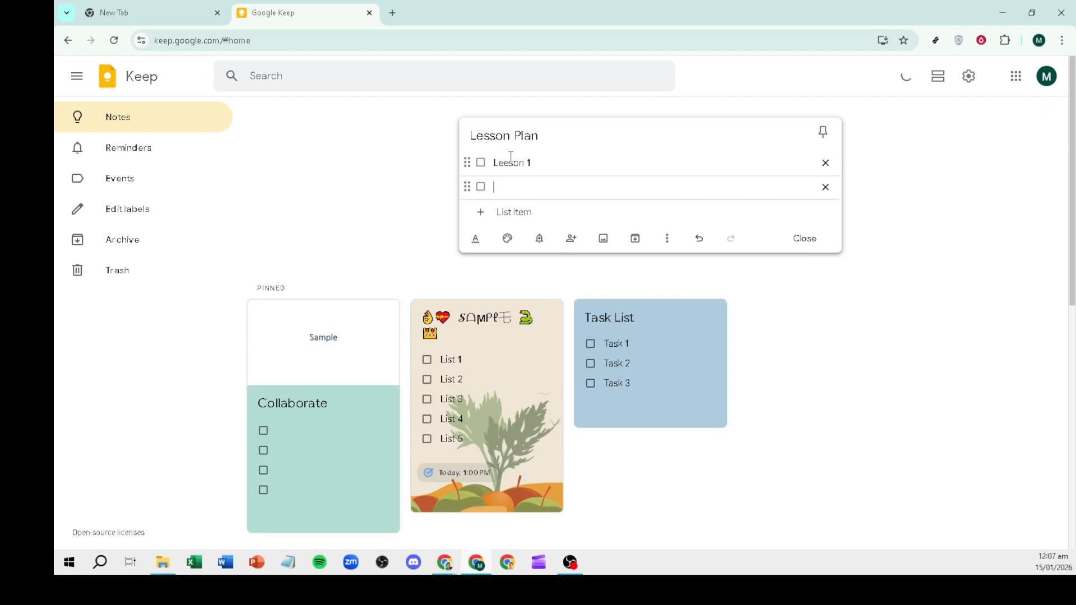
type("Lesson 2")
key("Return")
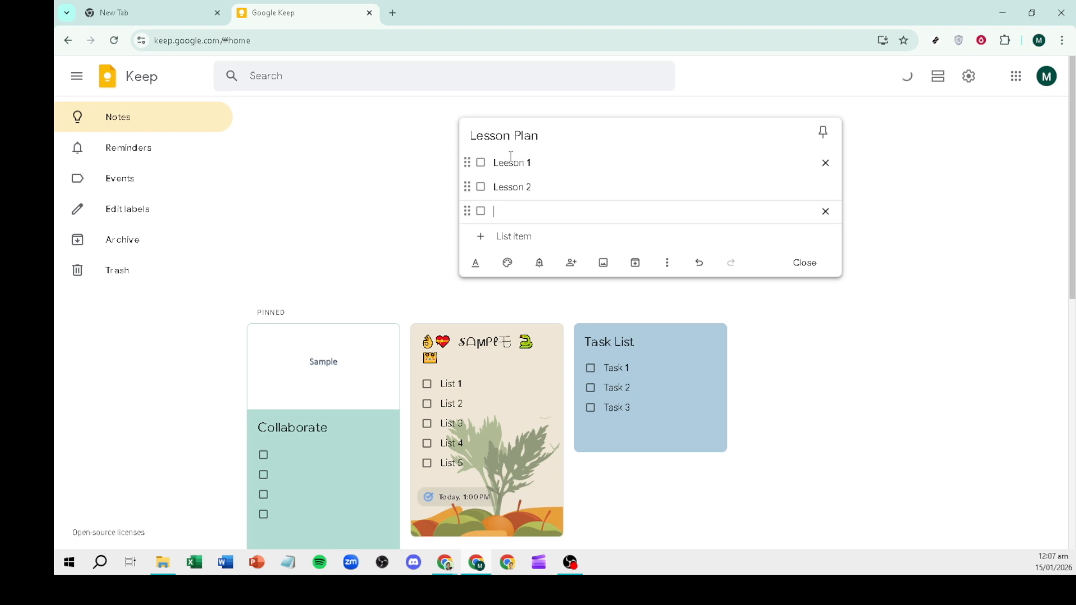
type("Lesson 3")
key("Return")
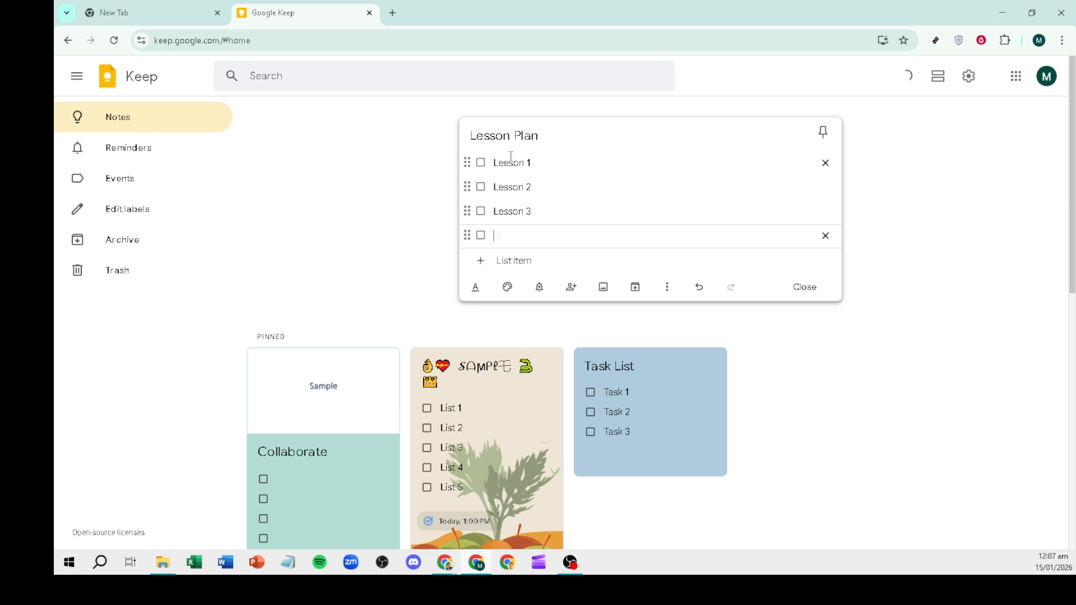
type("Lesson 4")
Step: Close the Lesson Plan note so it saves under Others on the home page
left_click(553, 169)
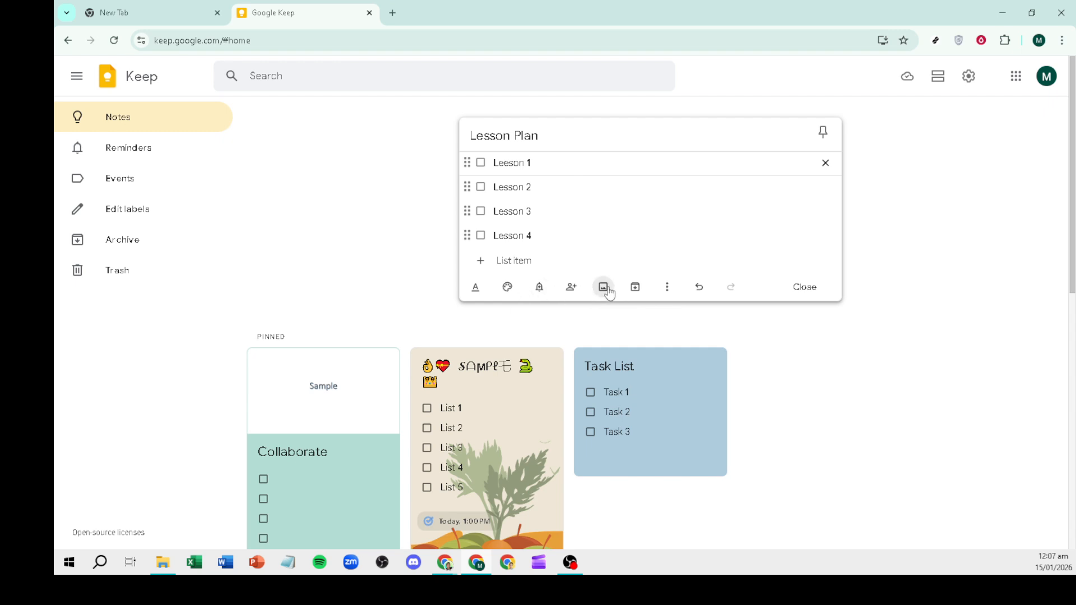
left_click(667, 288)
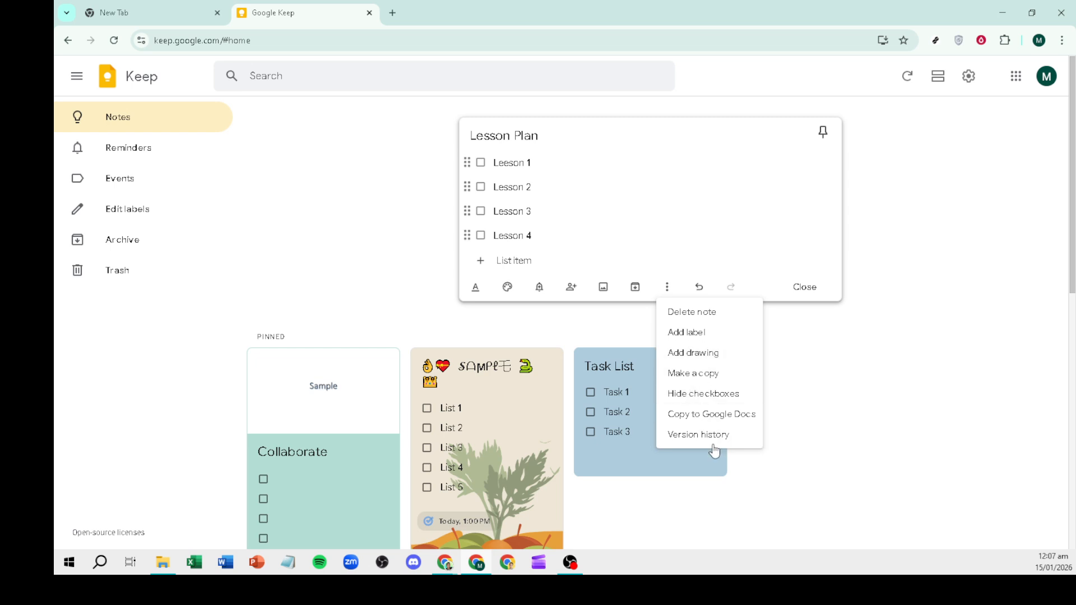
left_click(808, 353)
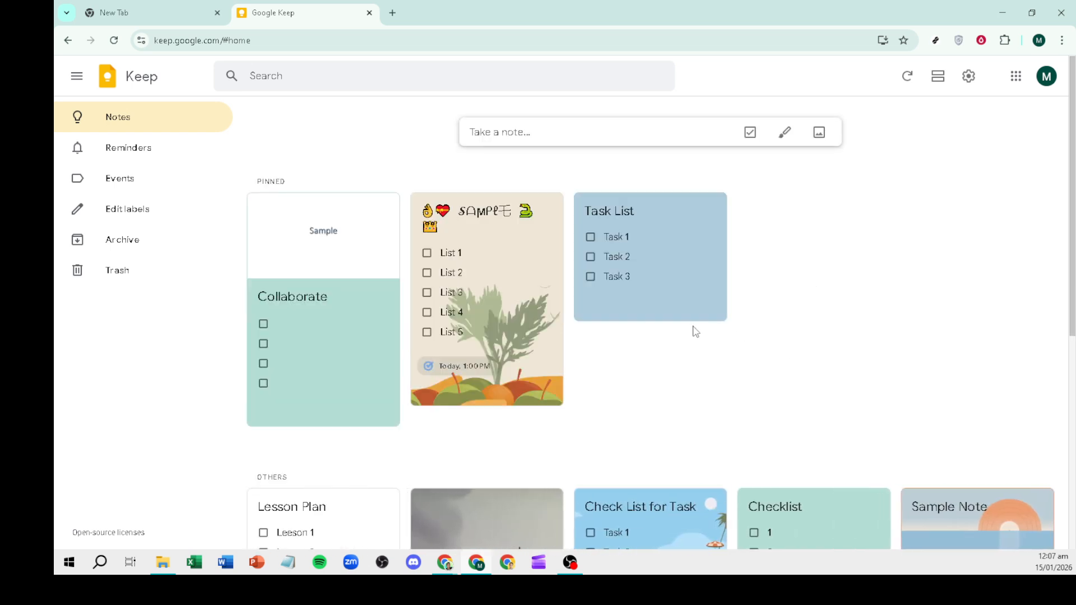
scroll(364, 305, "down", 5)
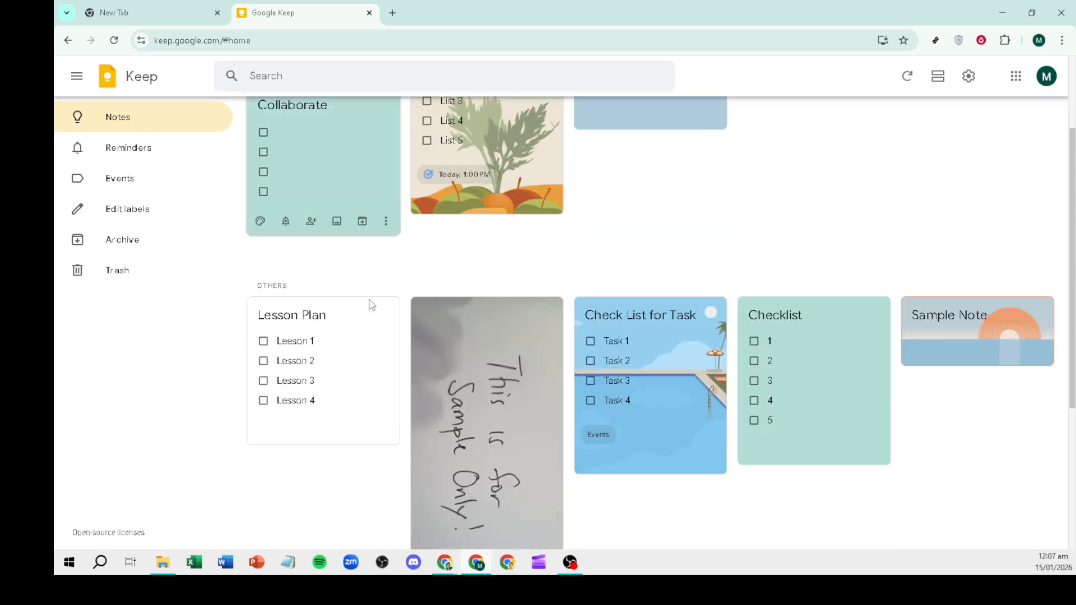
Step: Reopen the Lesson Plan card, dismissing the reminder options without setting one
left_click(343, 306)
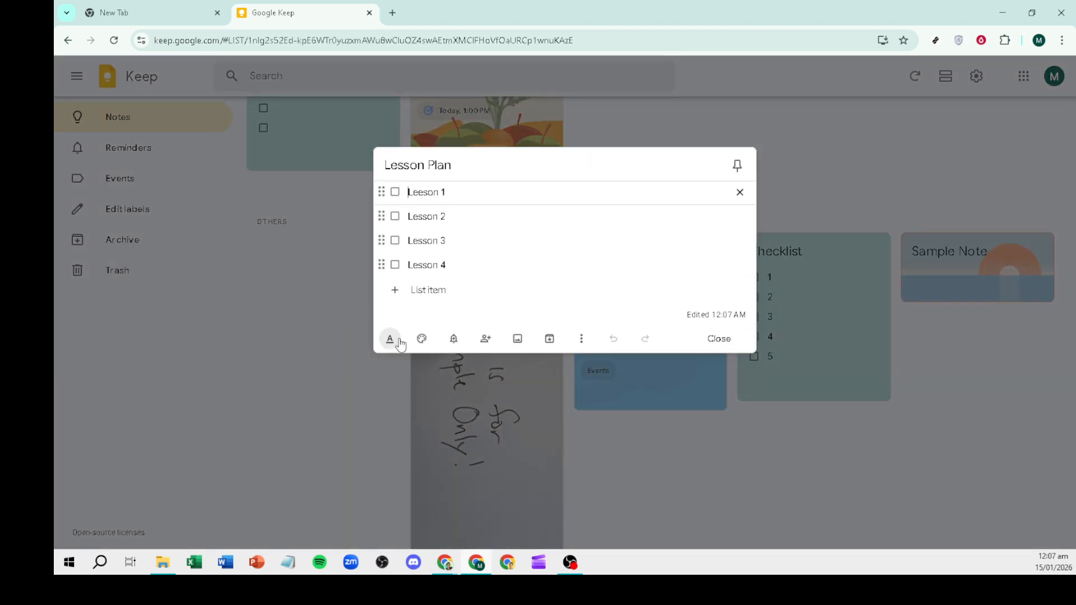
left_click(454, 338)
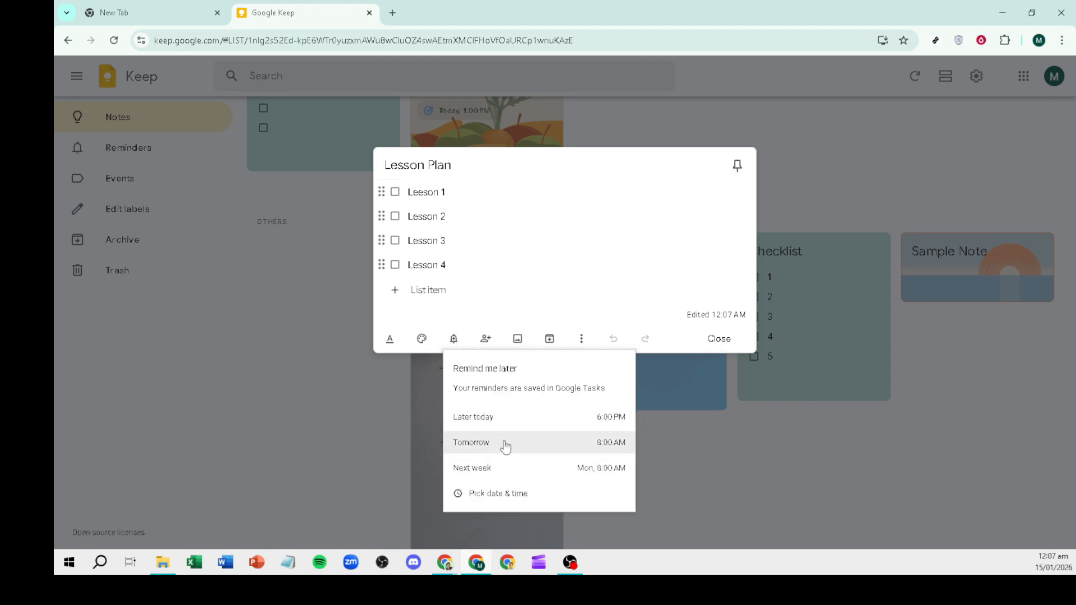
left_click(671, 434)
left_click(670, 435)
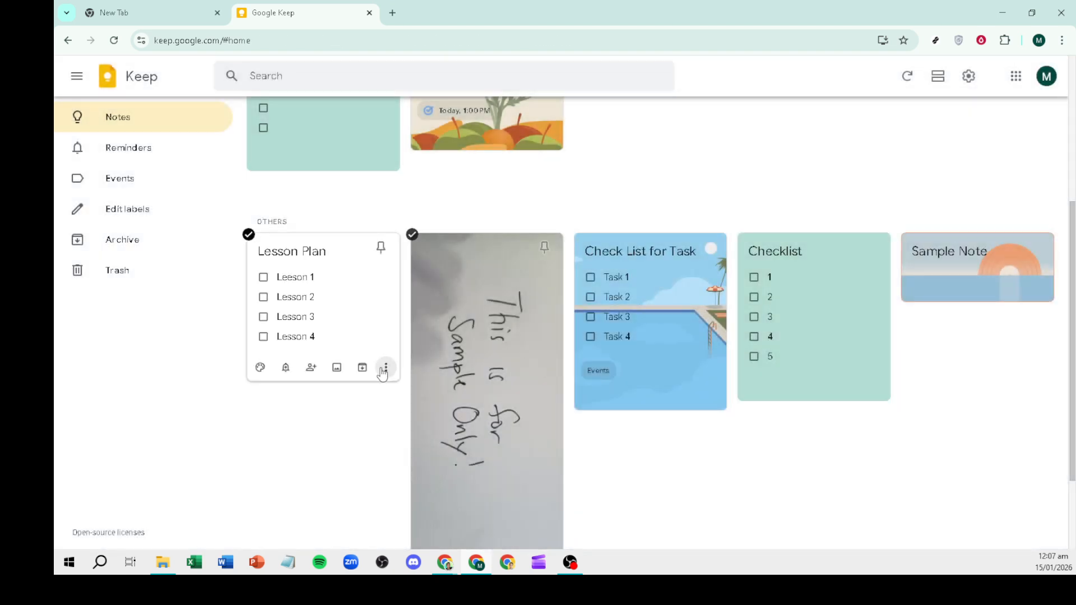
left_click(342, 322)
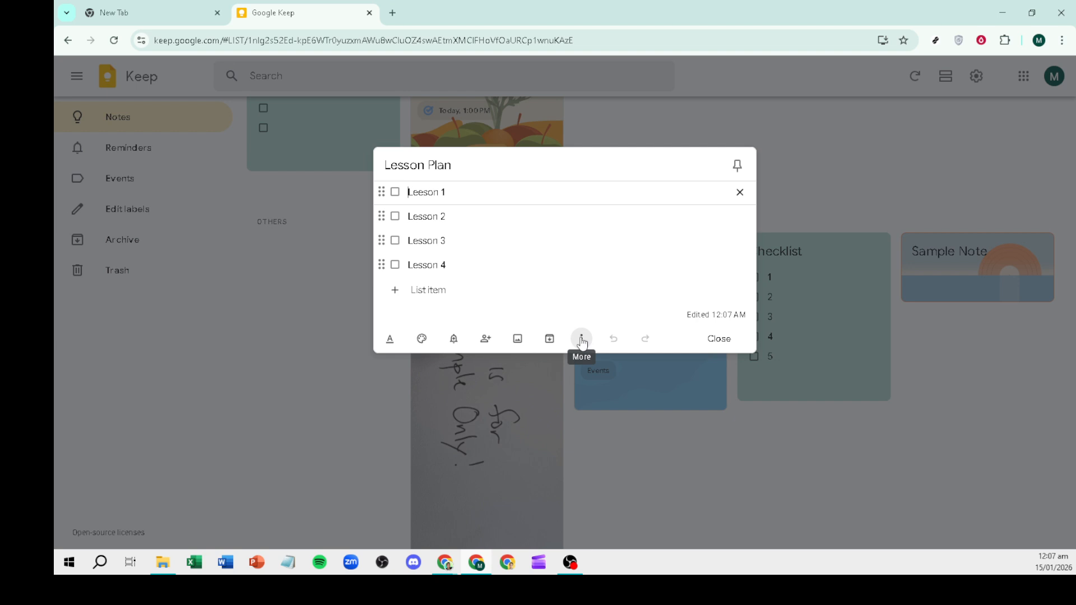
Step: Add a collaborator's e-mail address to the Lesson Plan note and save it
left_click(494, 340)
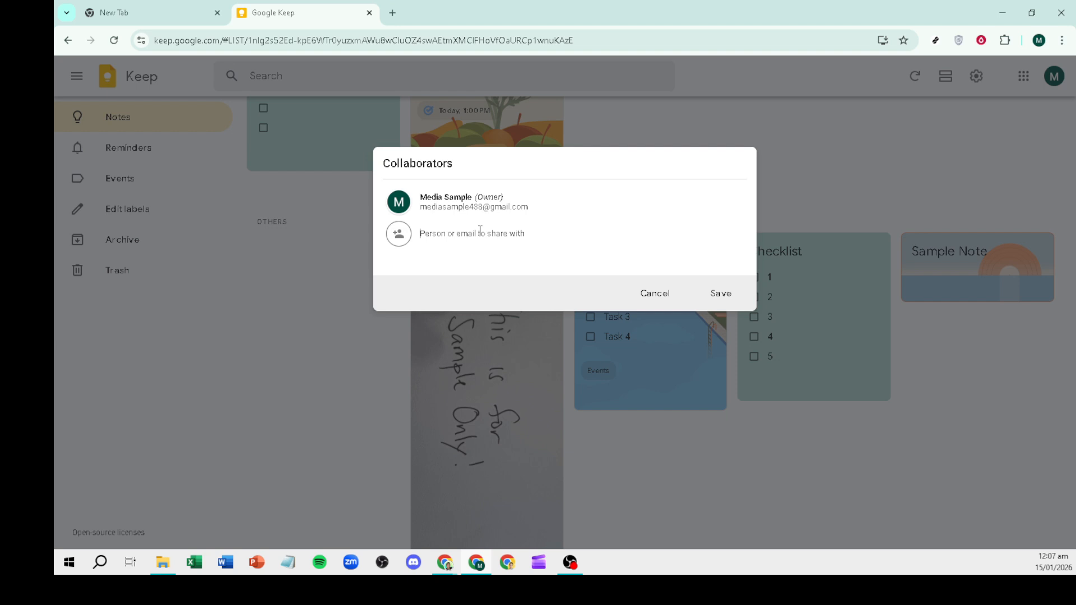
left_click(722, 295)
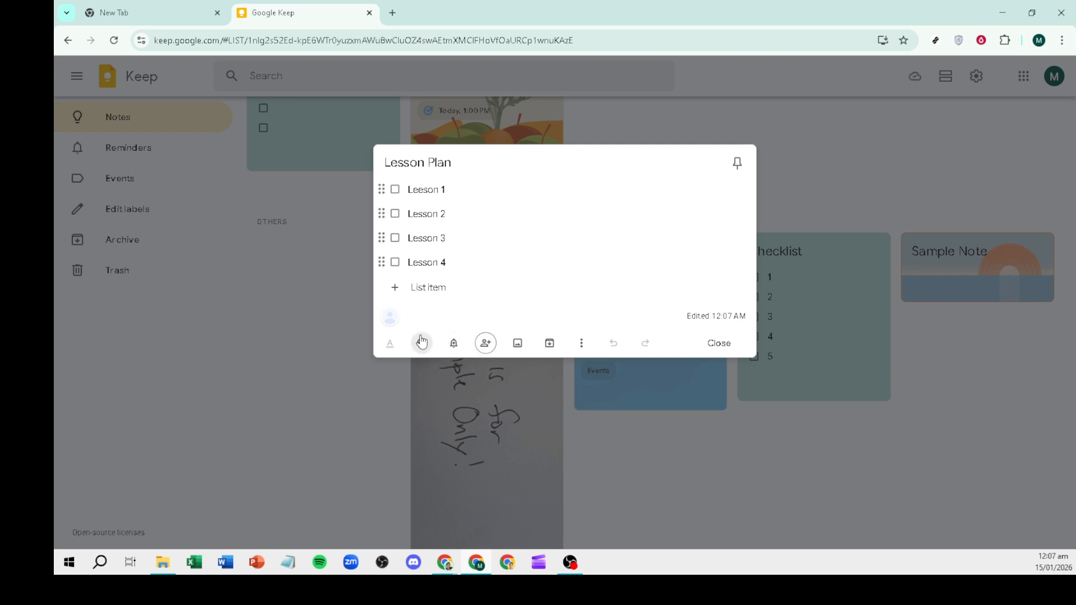
Step: Apply the green Places background to the Lesson Plan note
mouse_move(423, 343)
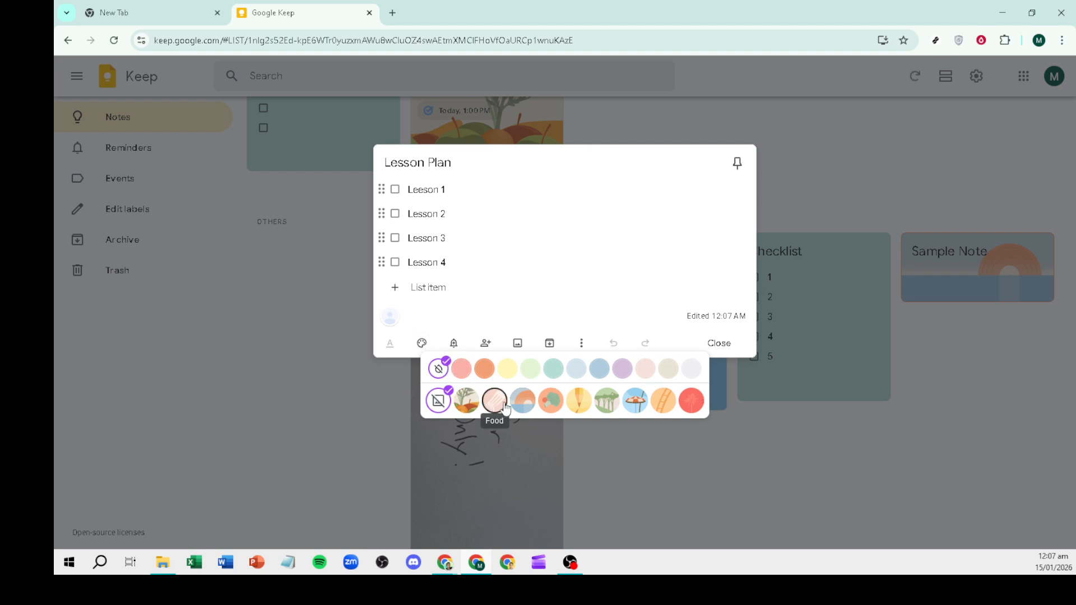
left_click(600, 400)
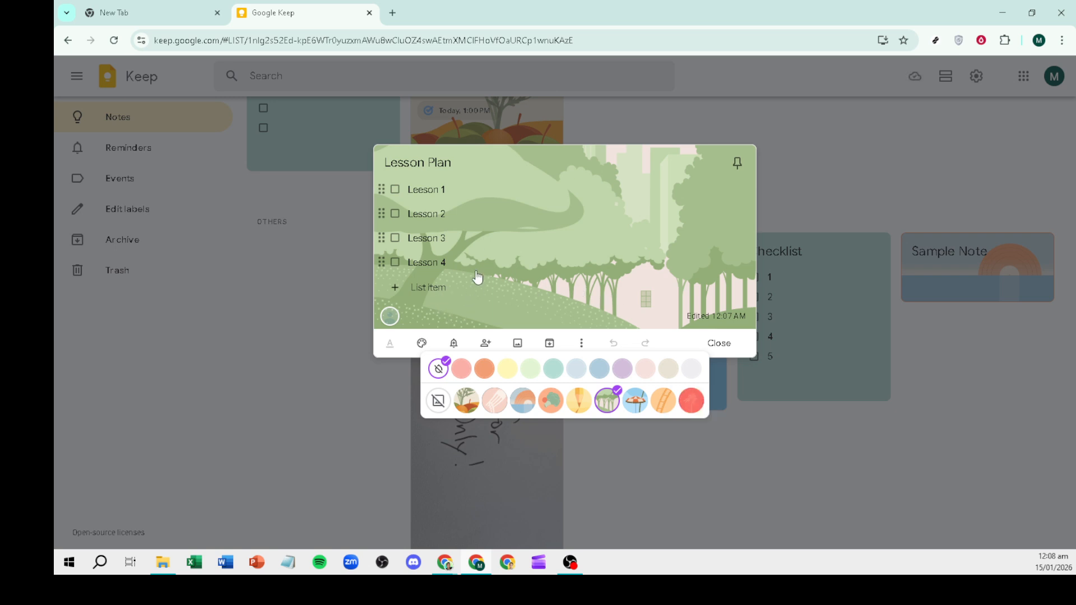
left_click(454, 164)
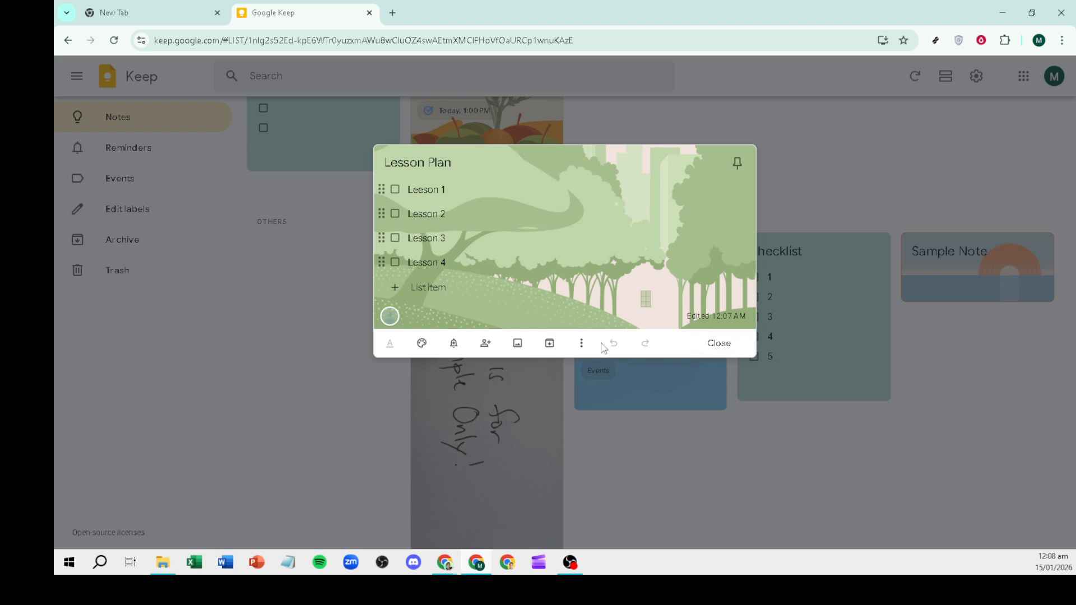
Step: Archive the Lesson Plan note, unarchive it from Archive, and return to Notes
left_click(549, 344)
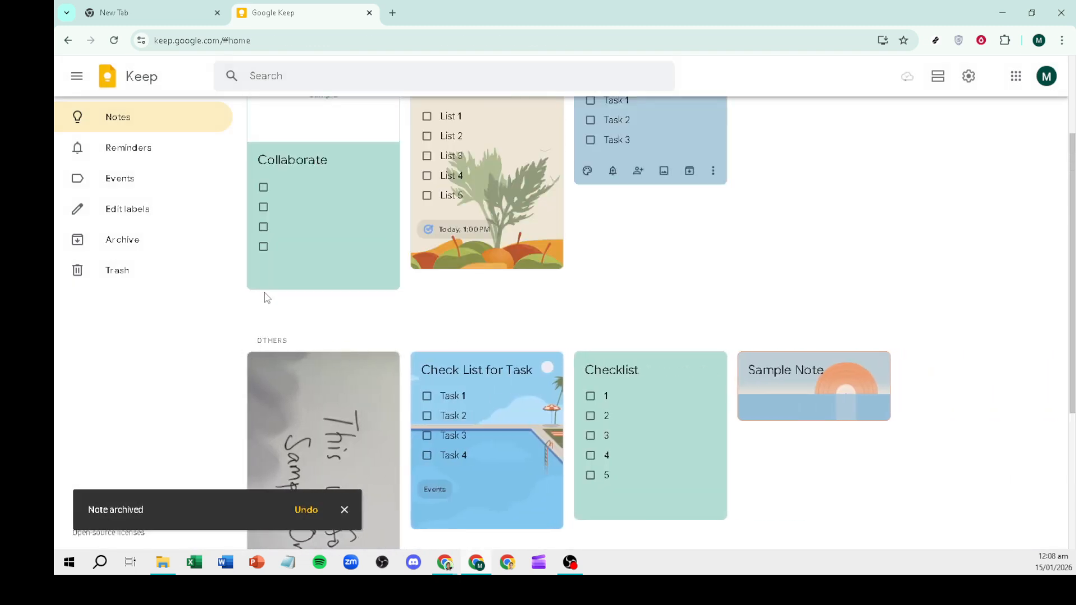
left_click(139, 243)
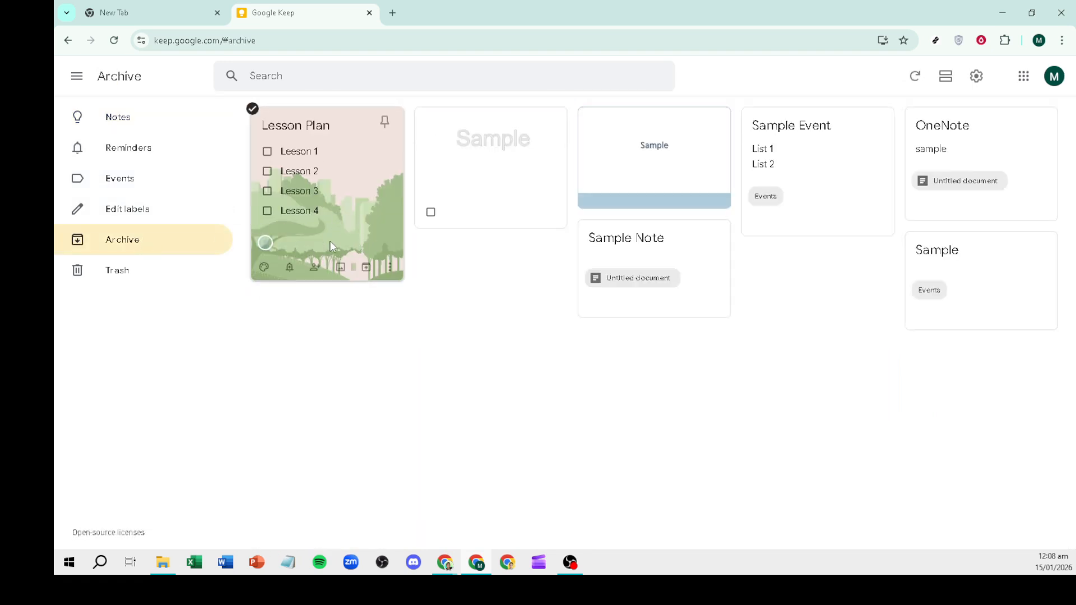
left_click(366, 269)
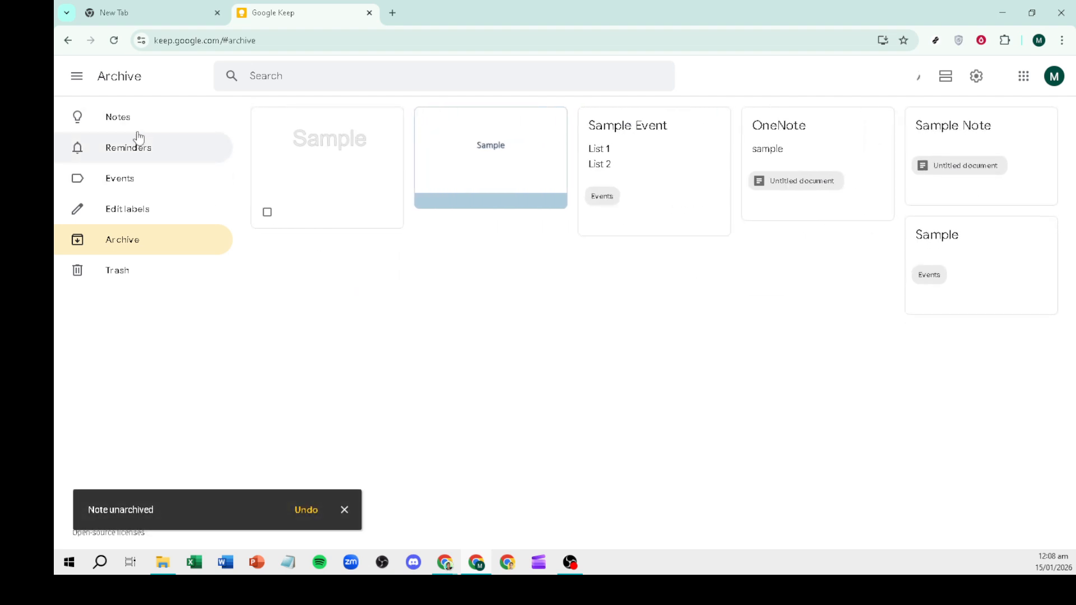
left_click(129, 116)
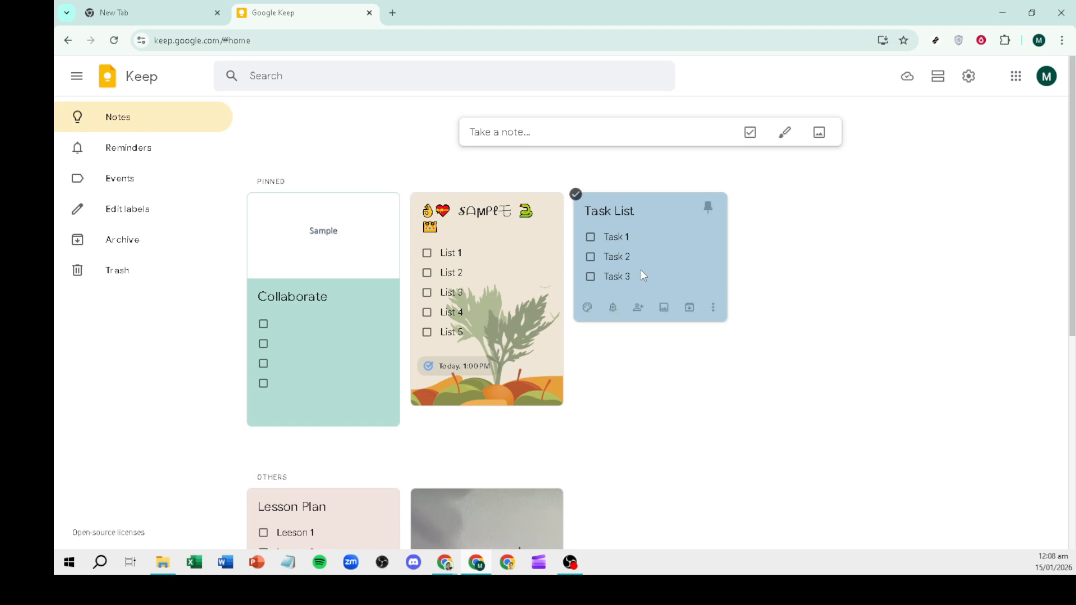
scroll(708, 375, "down", 6)
scroll(711, 379, "up", 5)
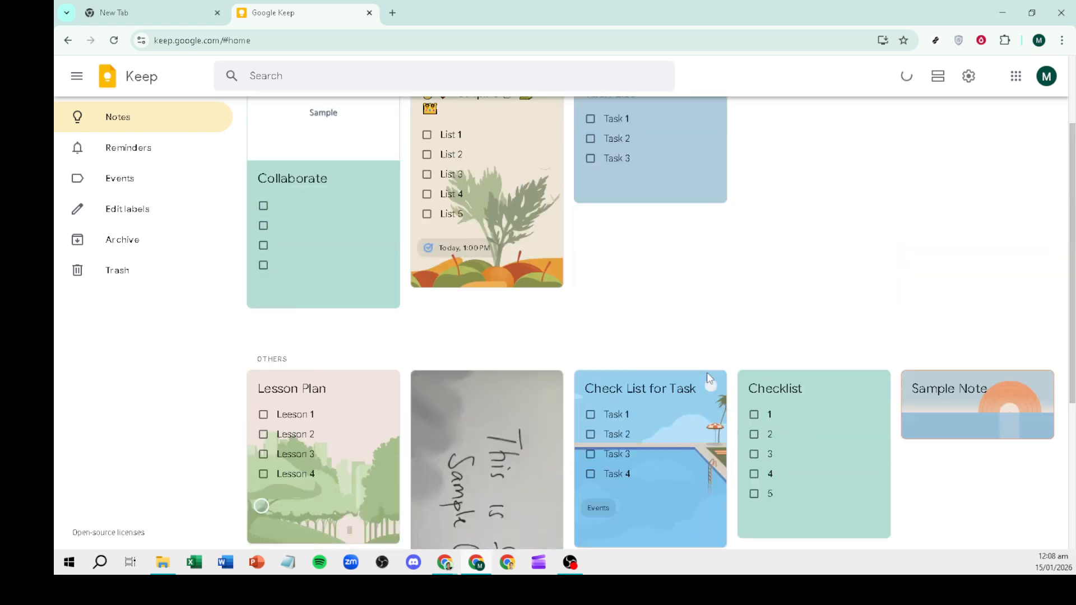